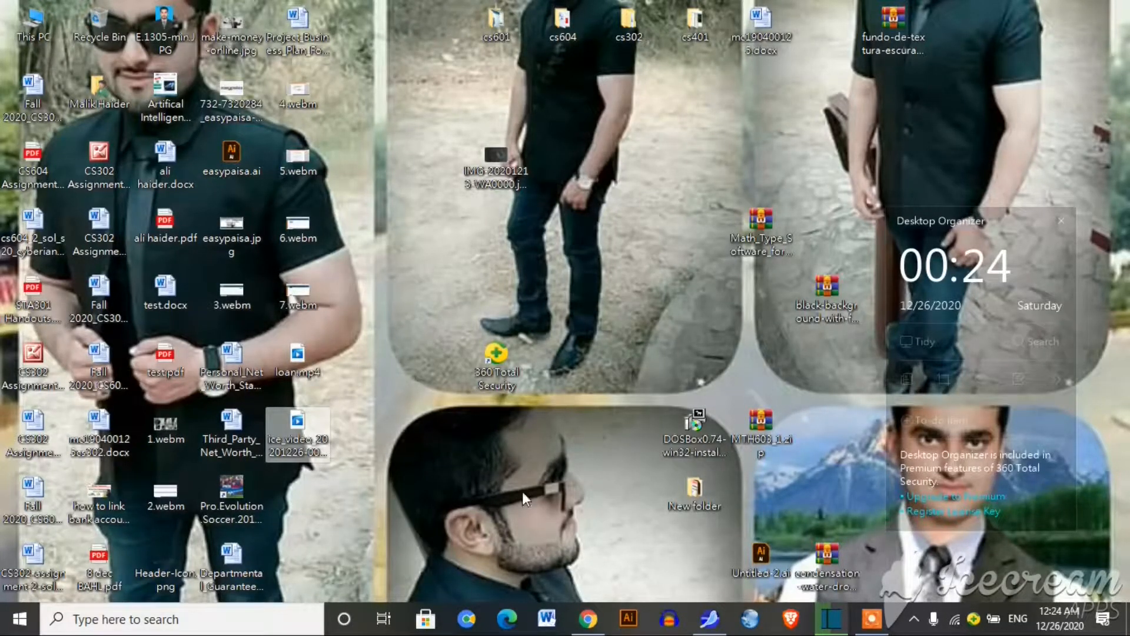
- Open YouTube in the browser and go to the AHLP Tech channel's YouTube Studio
{"action": "left_click", "coordinate": [467, 620]}
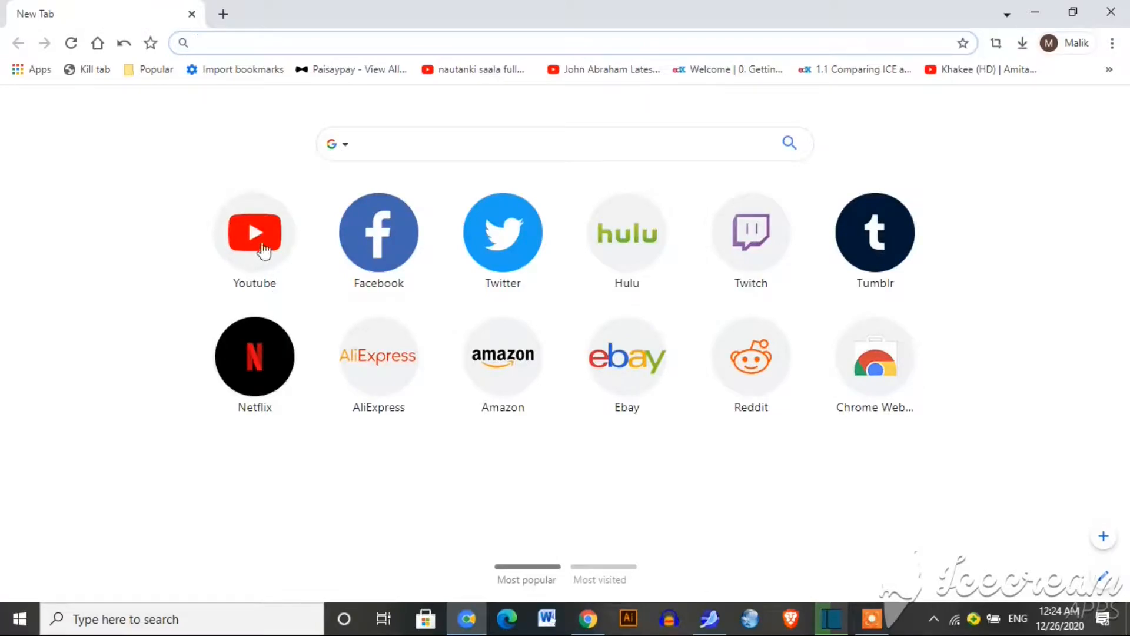
{"action": "left_click", "coordinate": [262, 247]}
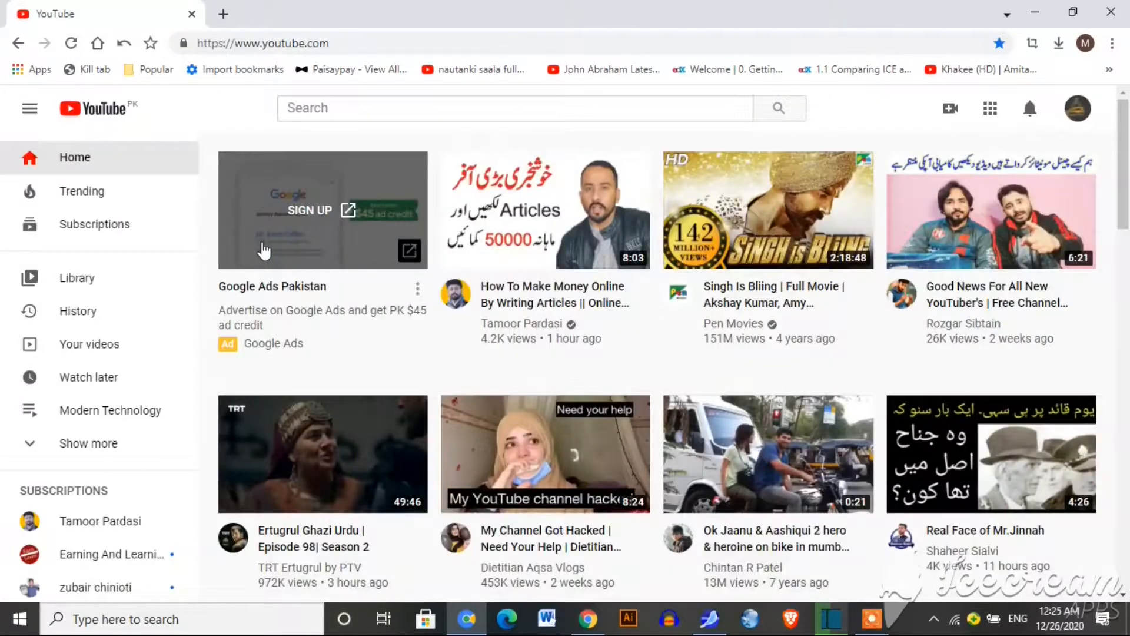
{"action": "left_click", "coordinate": [1076, 108]}
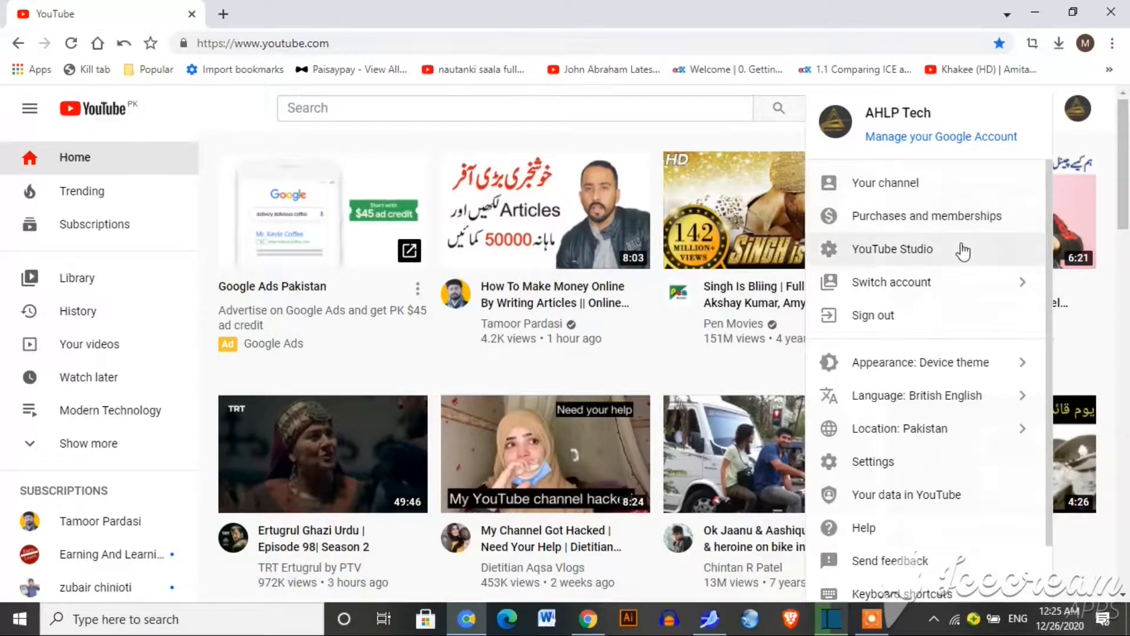
{"action": "left_click", "coordinate": [961, 252]}
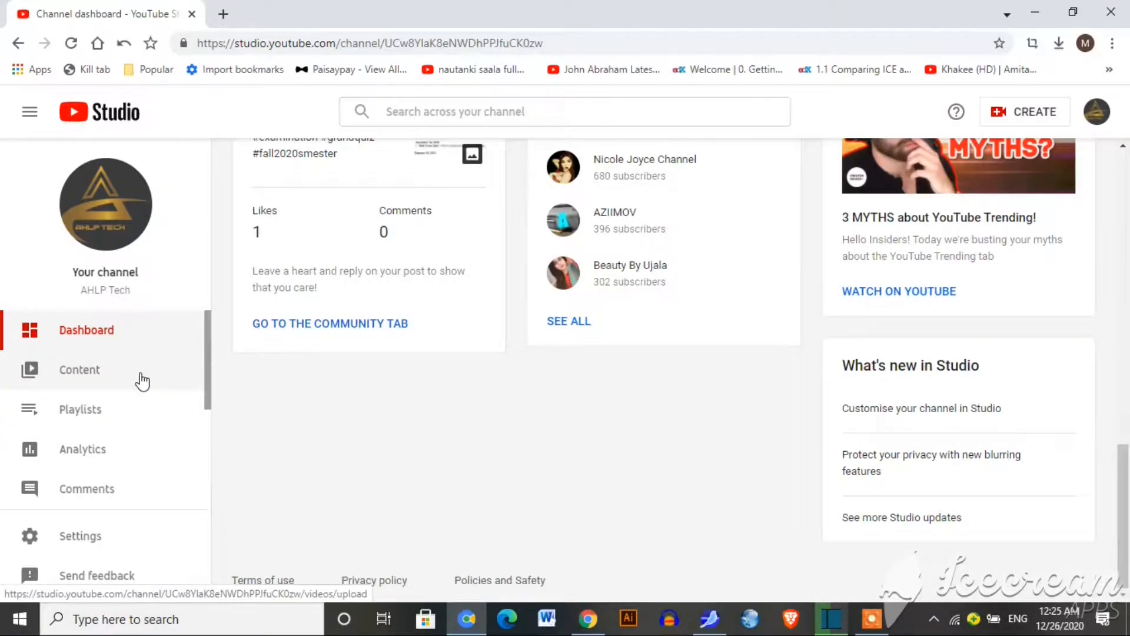
- Open the "how to earn money with easypaisa" video from the channel content in the video editor
{"action": "scroll", "coordinate": [211, 374], "scroll_direction": "down", "scroll_amount": 3}
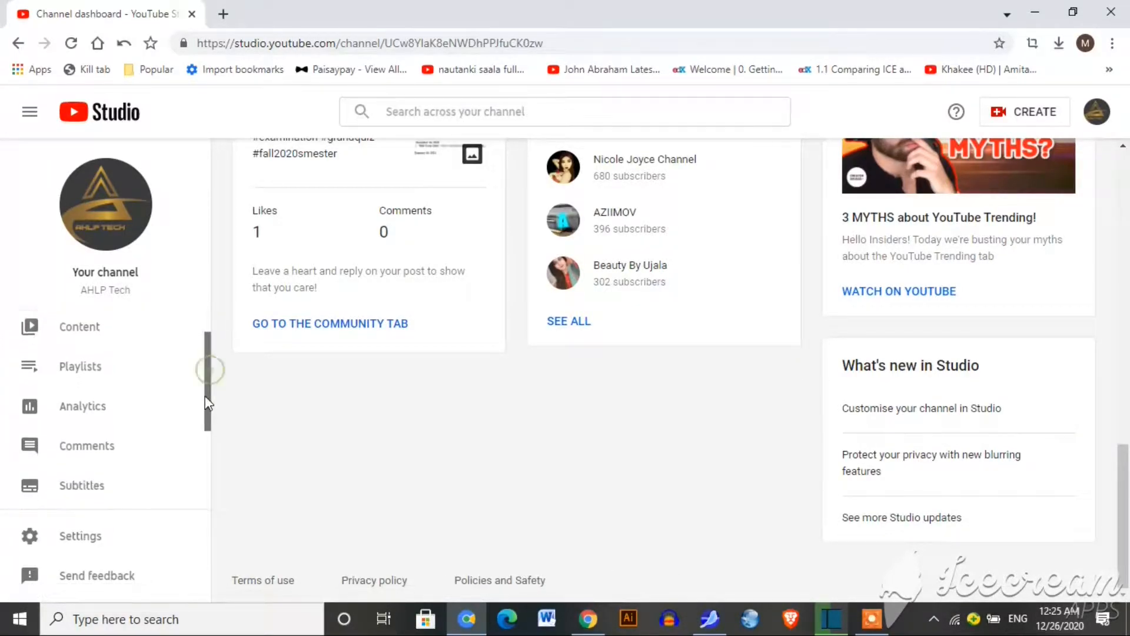
{"action": "left_click_drag", "start_coordinate": [207, 429], "coordinate": [216, 383]}
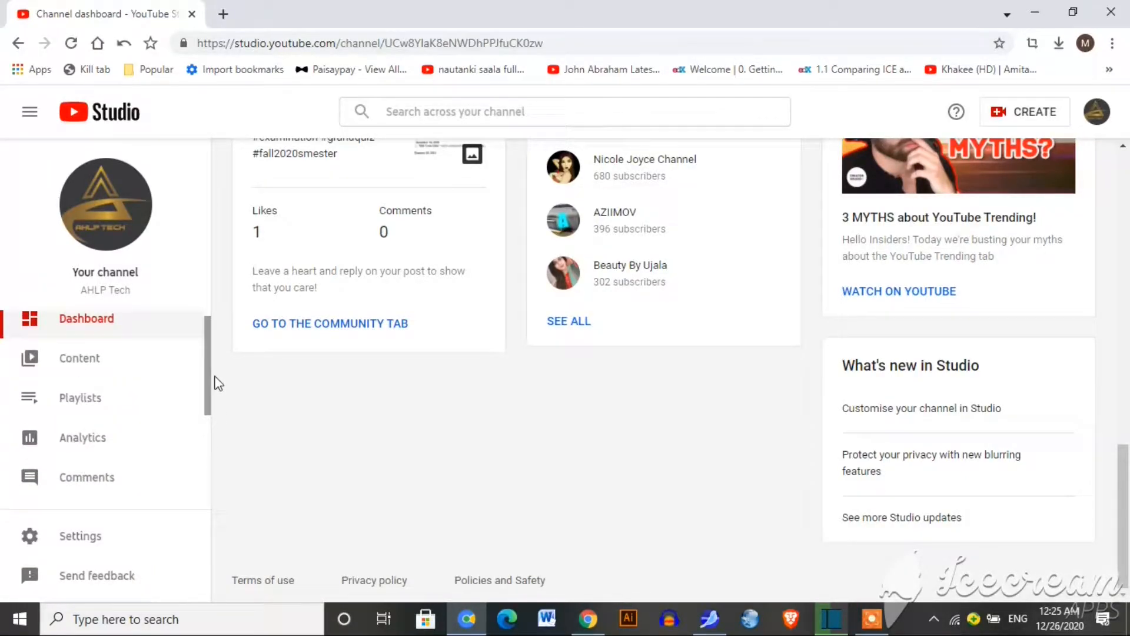
{"action": "left_click", "coordinate": [152, 360]}
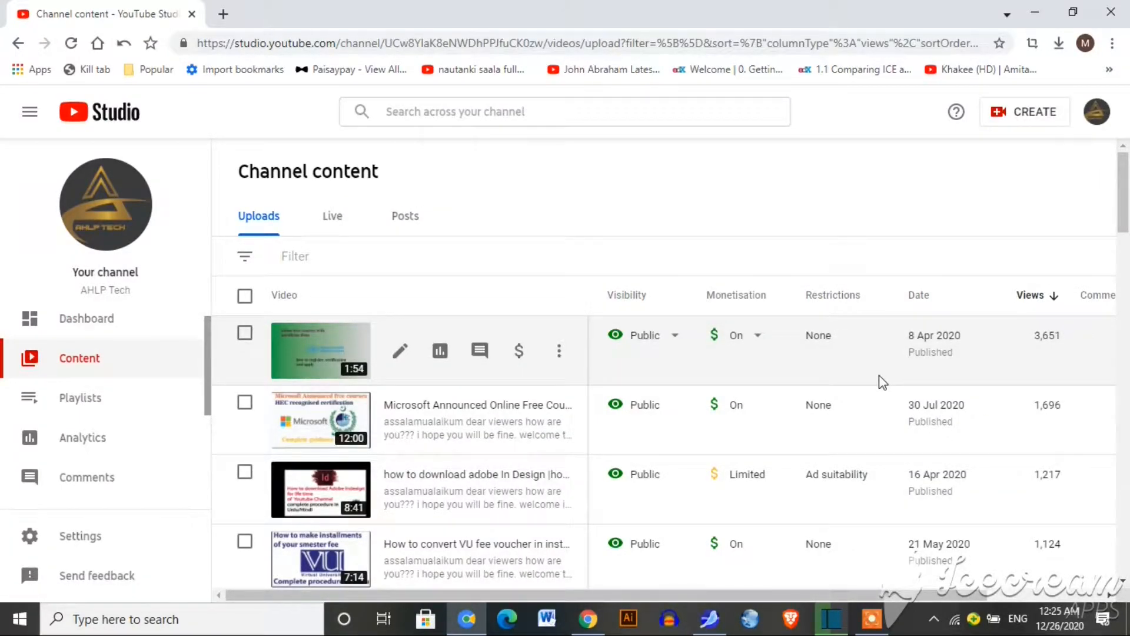
{"action": "left_click", "coordinate": [398, 353]}
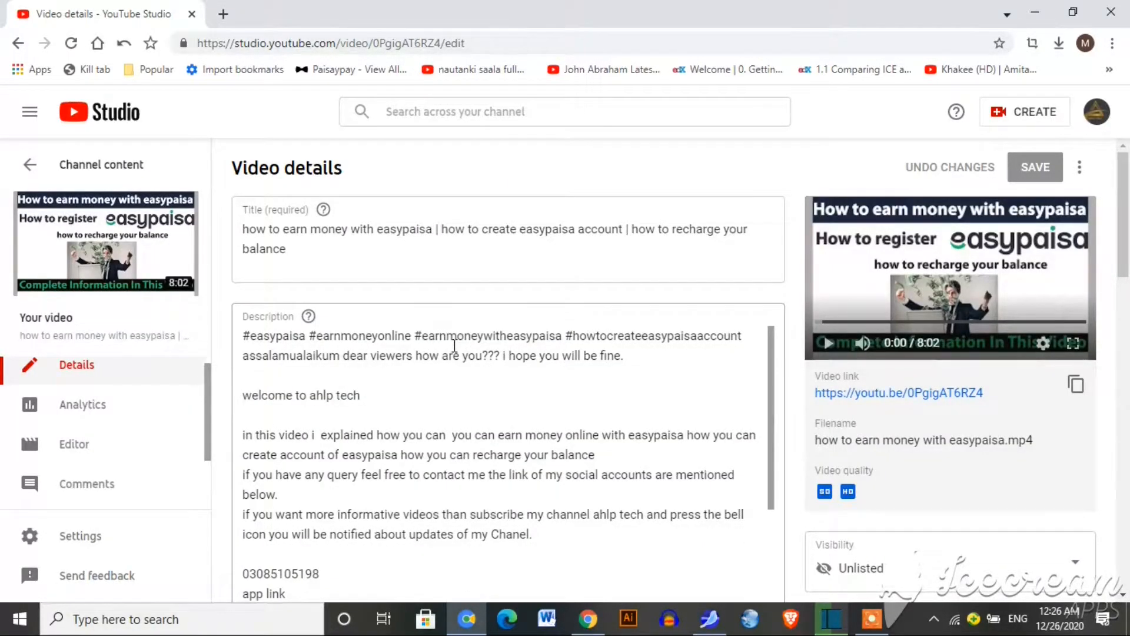
{"action": "left_click", "coordinate": [105, 452]}
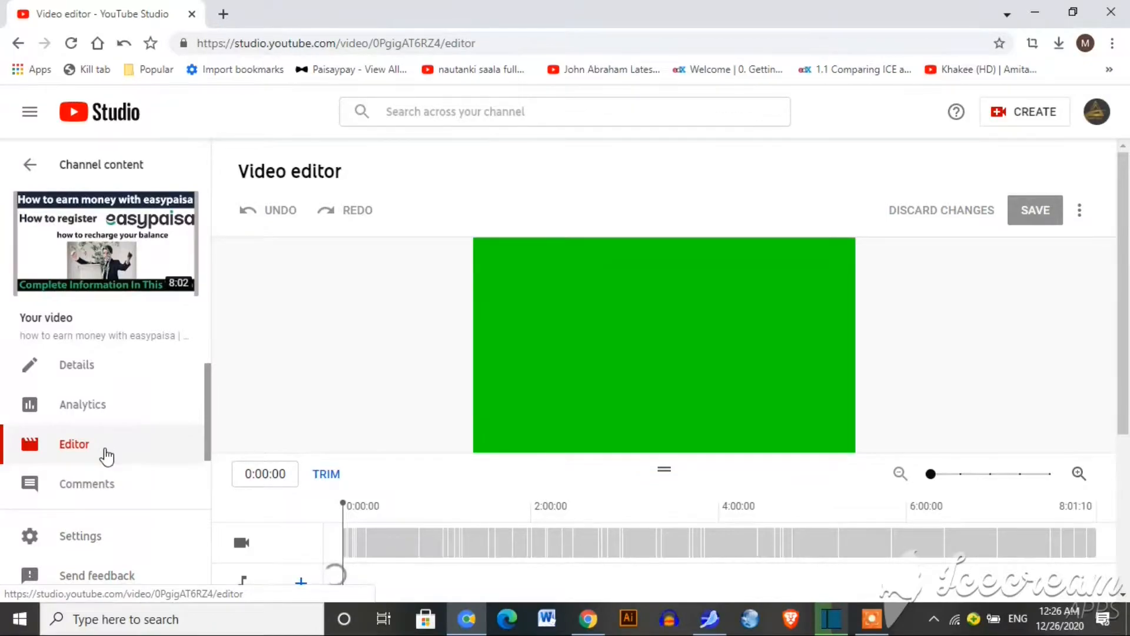
- Try a rectangular custom blur over the mobile number field on the Welcome to Easypaisa screen, shrinking it to fit
{"action": "scroll", "coordinate": [331, 255], "scroll_direction": "down", "scroll_amount": 4}
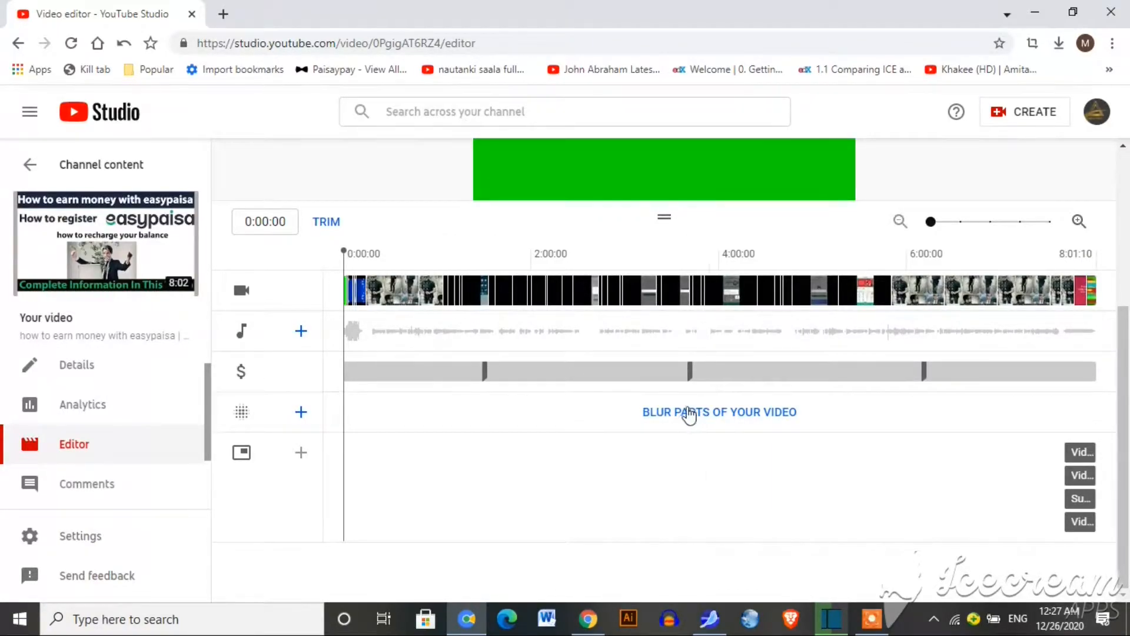
{"action": "left_click", "coordinate": [712, 415]}
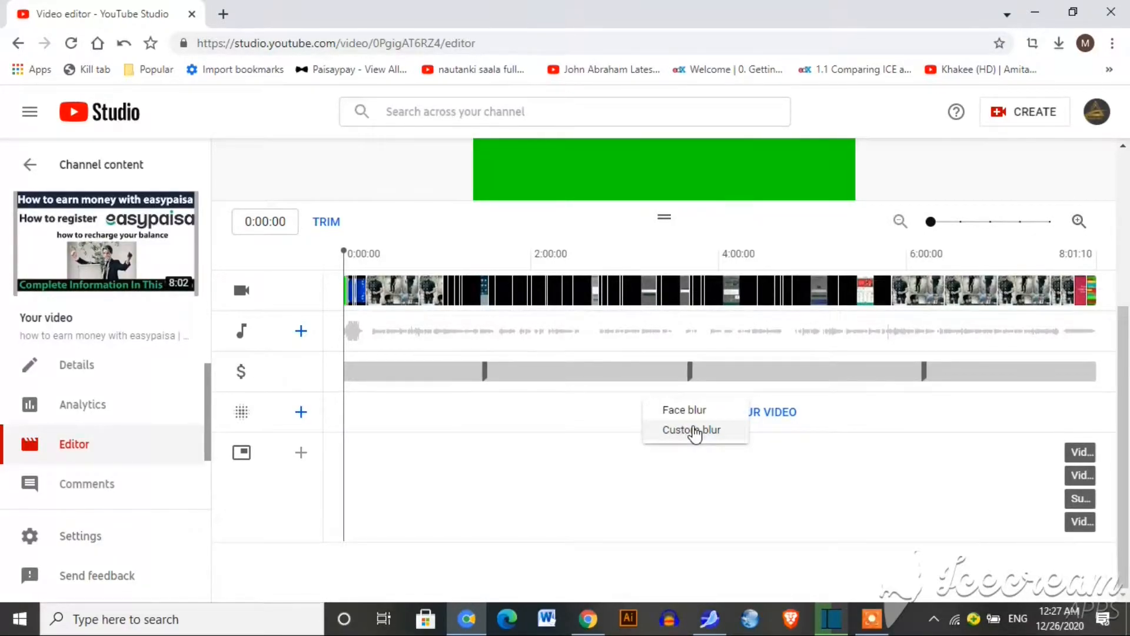
{"action": "left_click", "coordinate": [695, 431]}
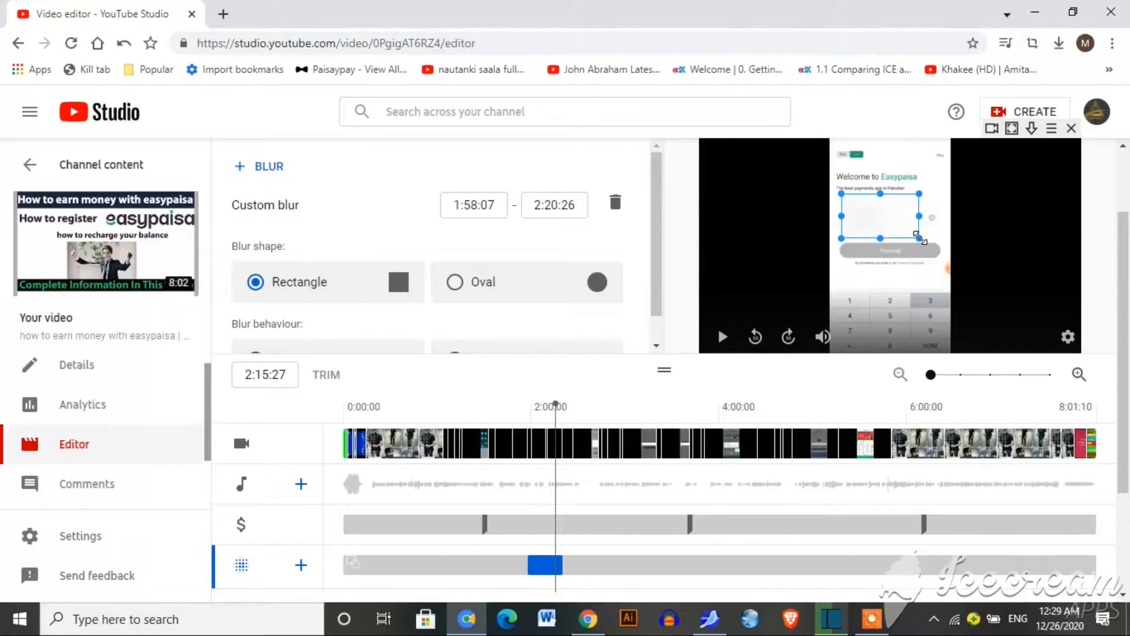
{"action": "left_click", "coordinate": [919, 236]}
{"action": "left_click_drag", "start_coordinate": [919, 236], "coordinate": [885, 221]}
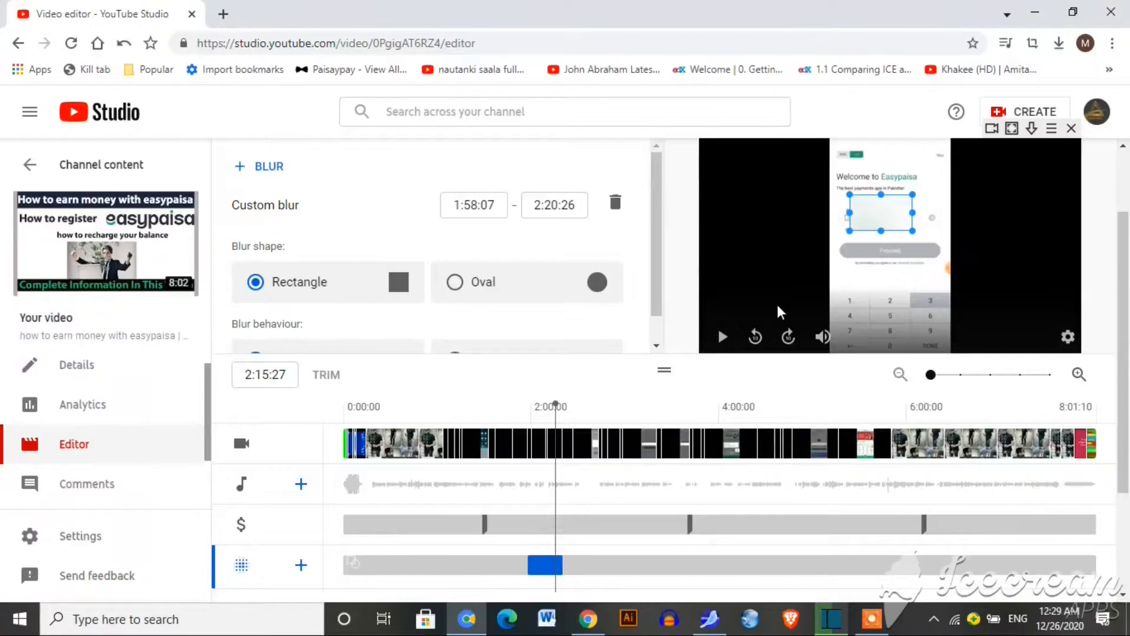
- Play the blurred section and delete the custom blur
{"action": "left_click", "coordinate": [723, 337]}
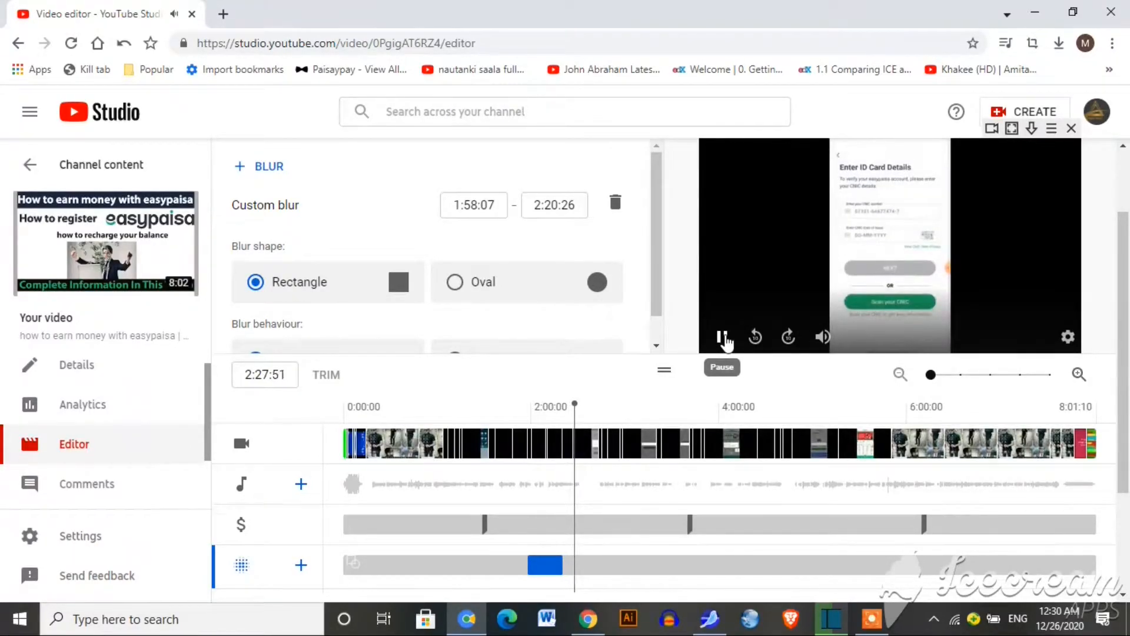
{"action": "left_click", "coordinate": [525, 413]}
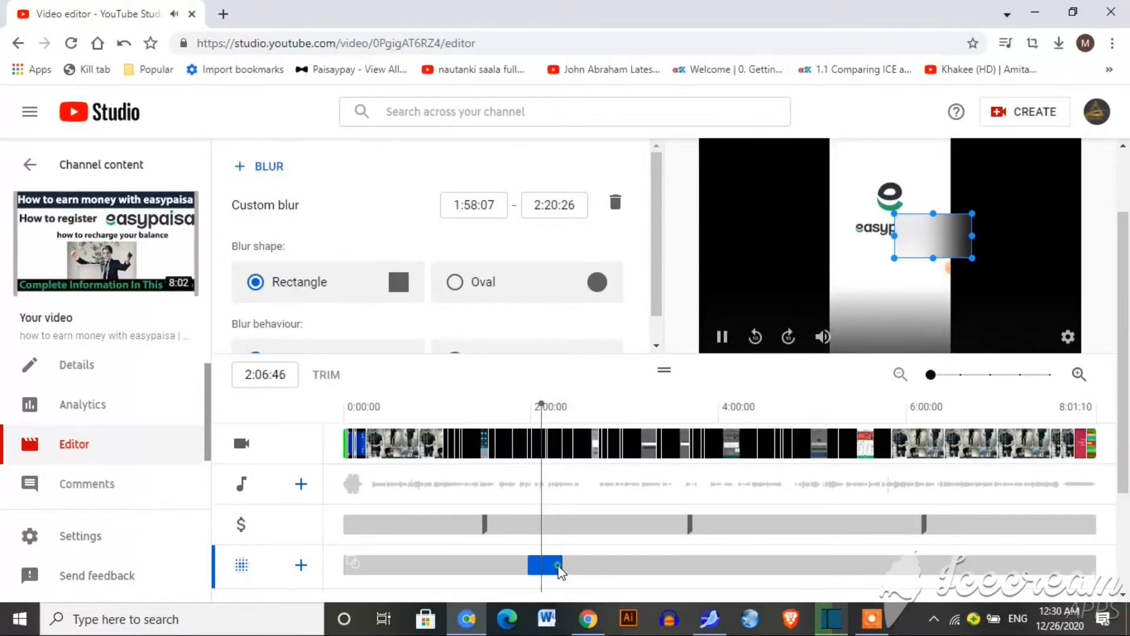
{"action": "key", "text": "Delete"}
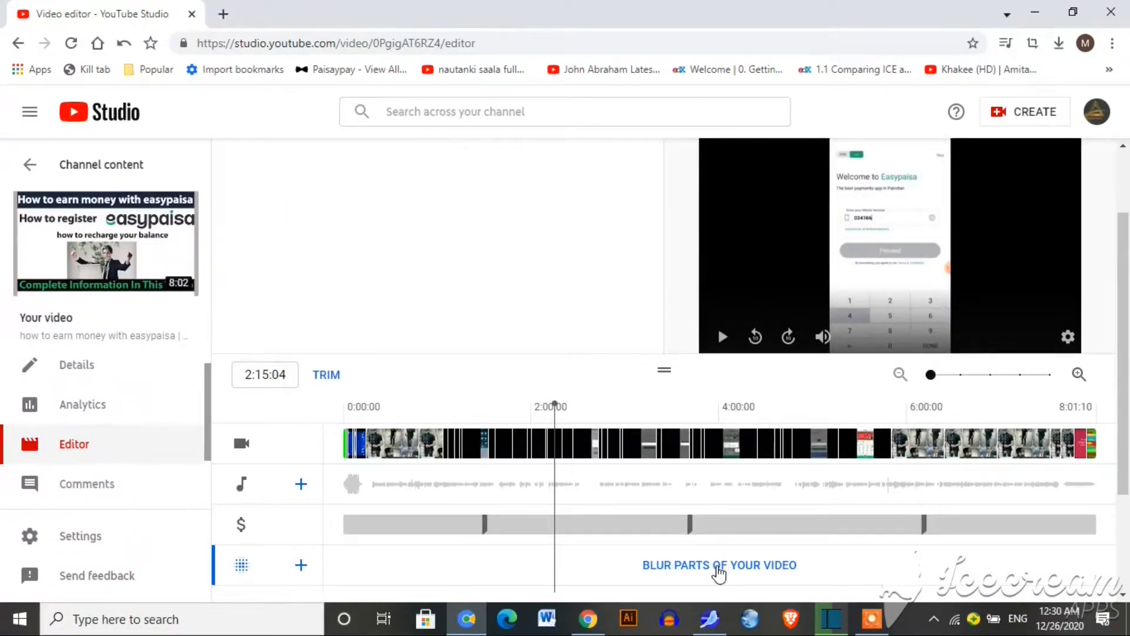
- Add a new rectangular custom blur and fit it over the mobile number field on the Welcome to Easypaisa screen
{"action": "left_click", "coordinate": [719, 566]}
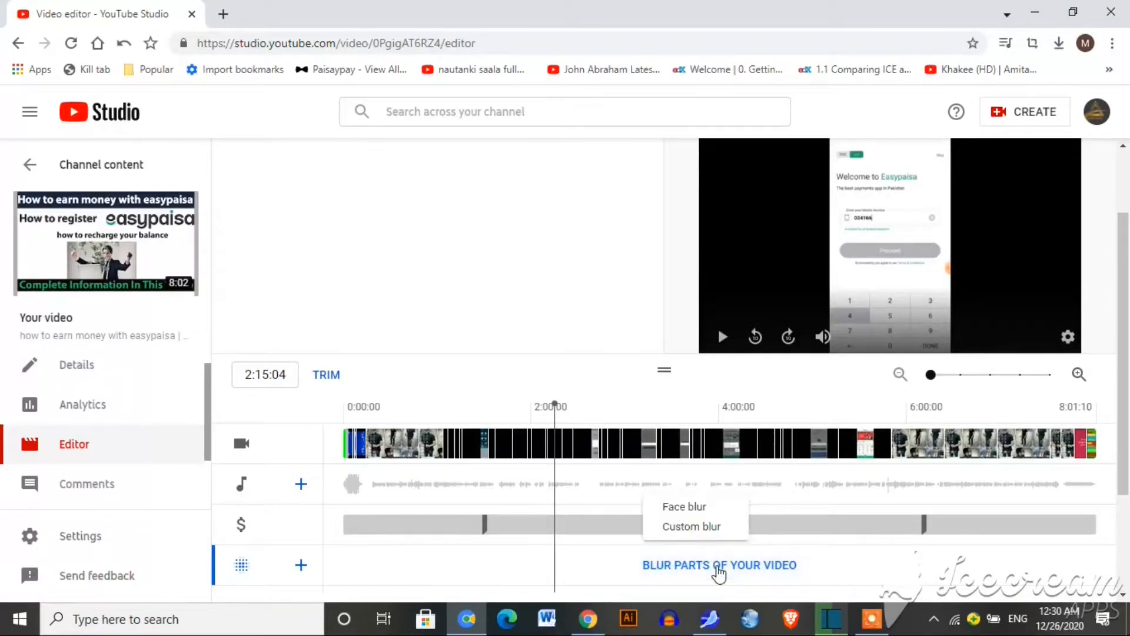
{"action": "left_click", "coordinate": [708, 531]}
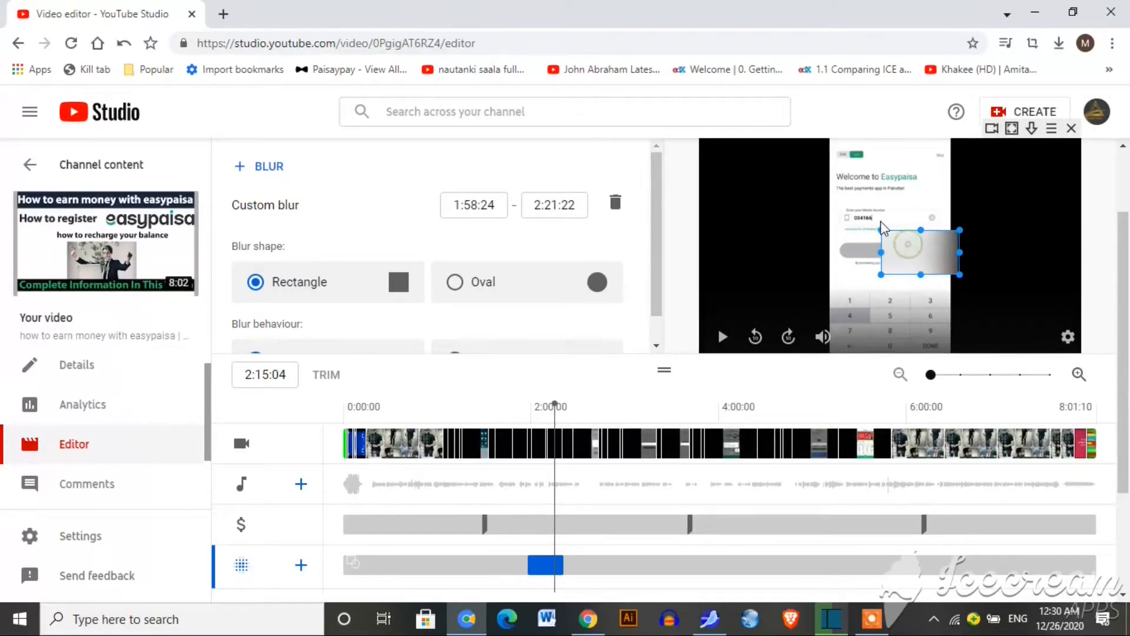
{"action": "mouse_move", "coordinate": [907, 248]}
{"action": "left_mouse_down"}
{"action": "mouse_move", "coordinate": [874, 227]}
{"action": "mouse_move", "coordinate": [926, 244]}
{"action": "mouse_move", "coordinate": [911, 236]}
{"action": "left_mouse_up"}
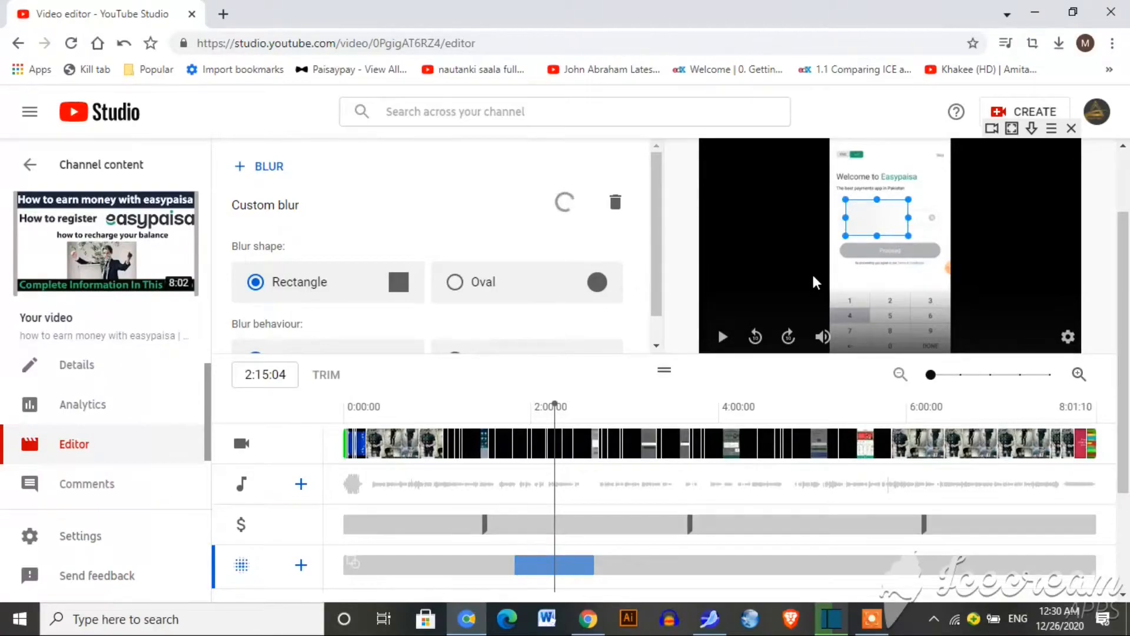
- Play the video and limit the mobile number blur to the range 2:12:43 to 2:20:26
{"action": "left_click", "coordinate": [723, 338]}
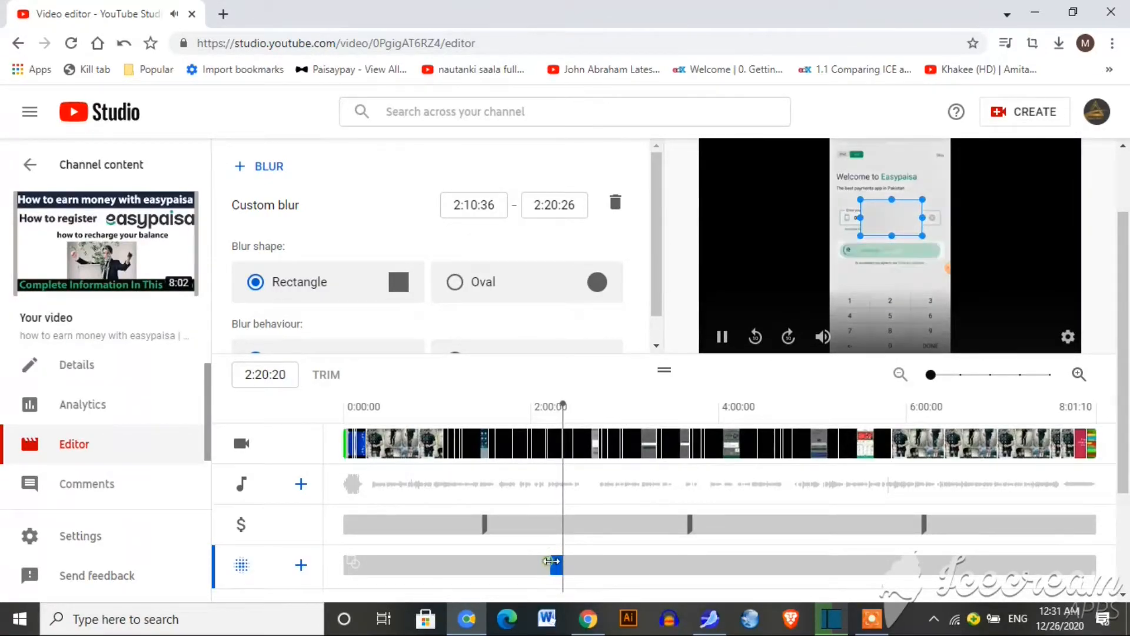
{"action": "left_click_drag", "start_coordinate": [551, 561], "coordinate": [554, 561]}
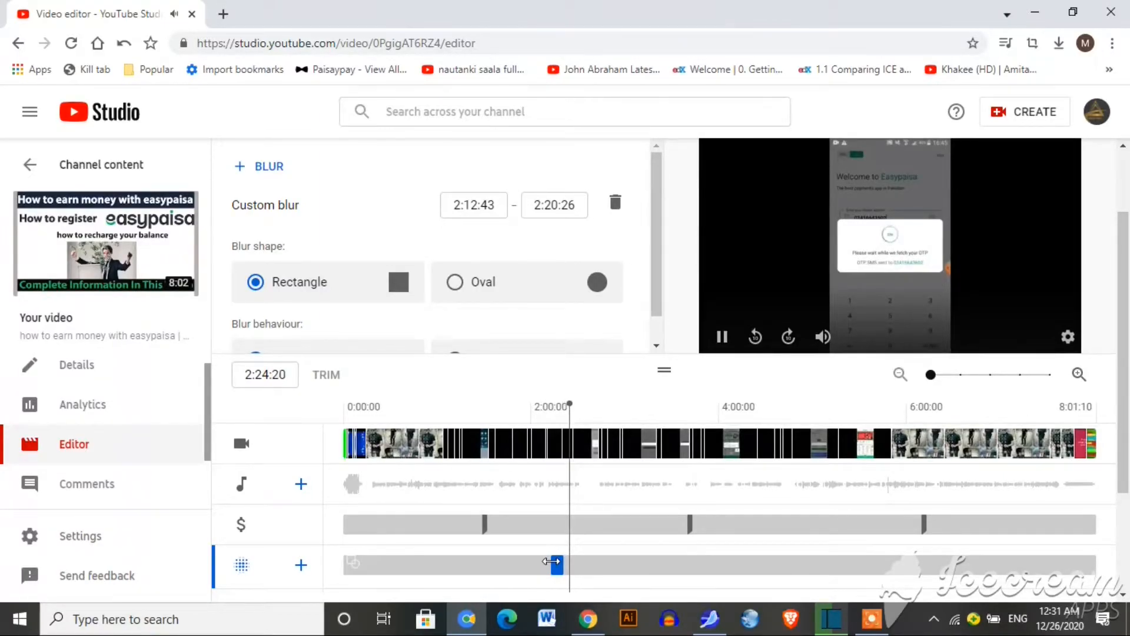
{"action": "left_click", "coordinate": [562, 562]}
- Move the playhead back to about 2:26 and try adding a custom blur for the Enter ID Card Details screen
{"action": "mouse_move", "coordinate": [1126, 305]}
{"action": "left_mouse_down"}
{"action": "mouse_move", "coordinate": [1128, 389]}
{"action": "mouse_move", "coordinate": [1128, 300]}
{"action": "left_mouse_up"}
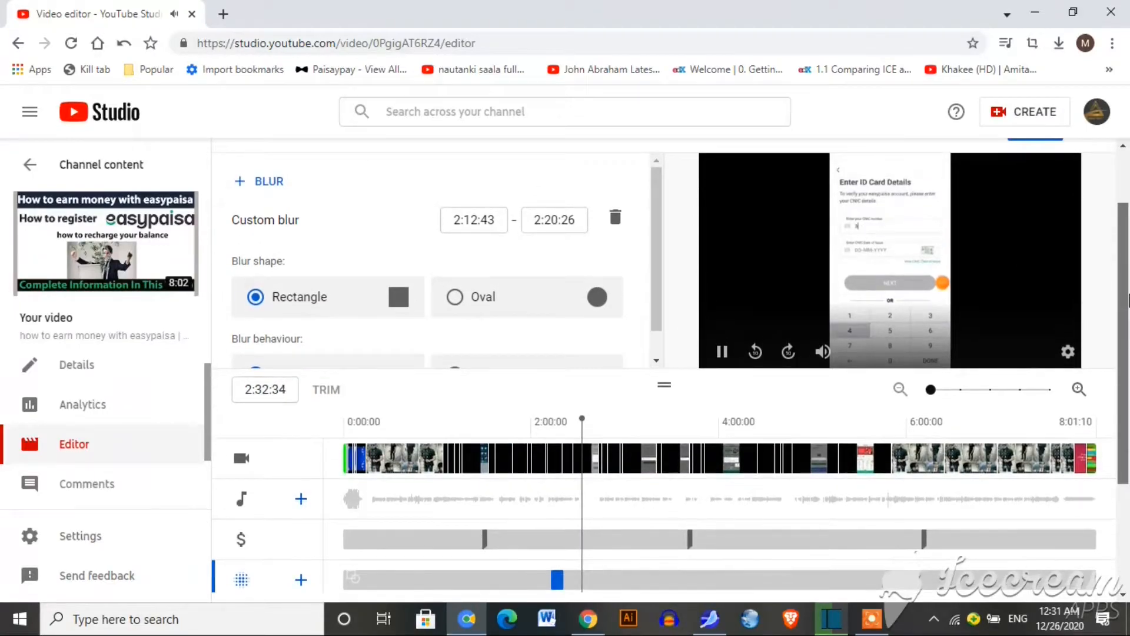
{"action": "left_click", "coordinate": [301, 580]}
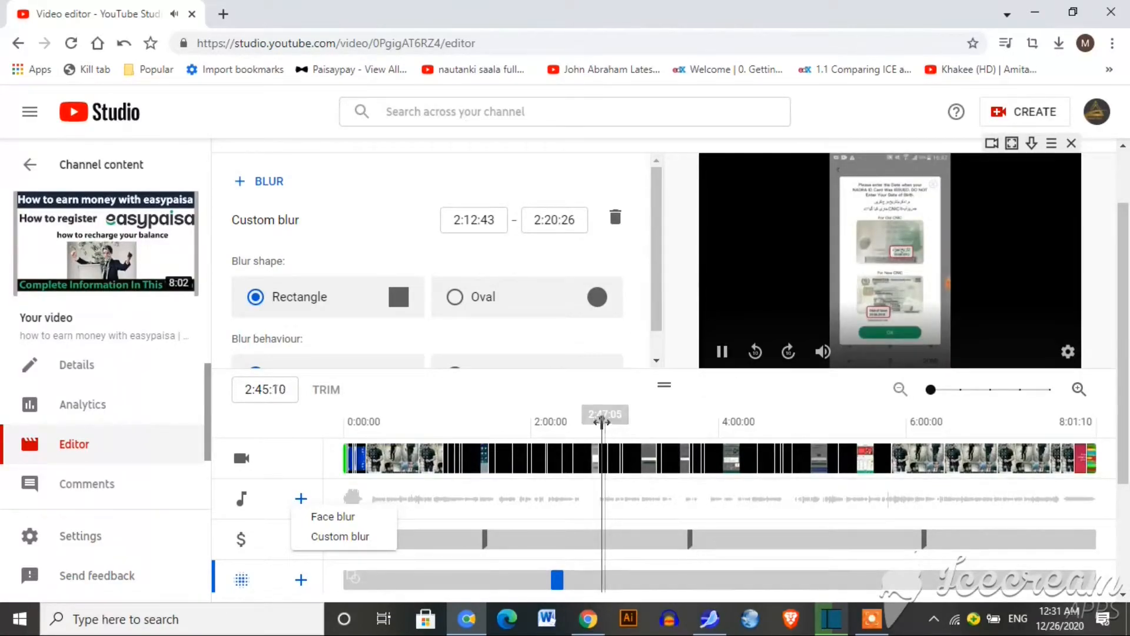
{"action": "left_click_drag", "start_coordinate": [602, 415], "coordinate": [572, 422]}
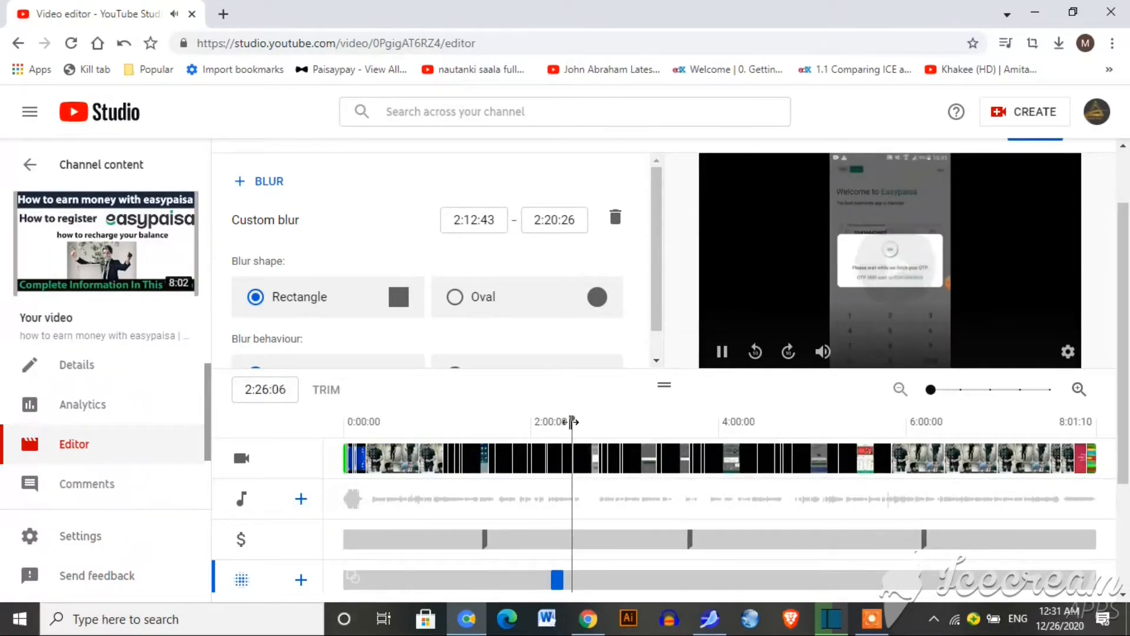
{"action": "left_click", "coordinate": [299, 581]}
{"action": "left_click", "coordinate": [337, 539]}
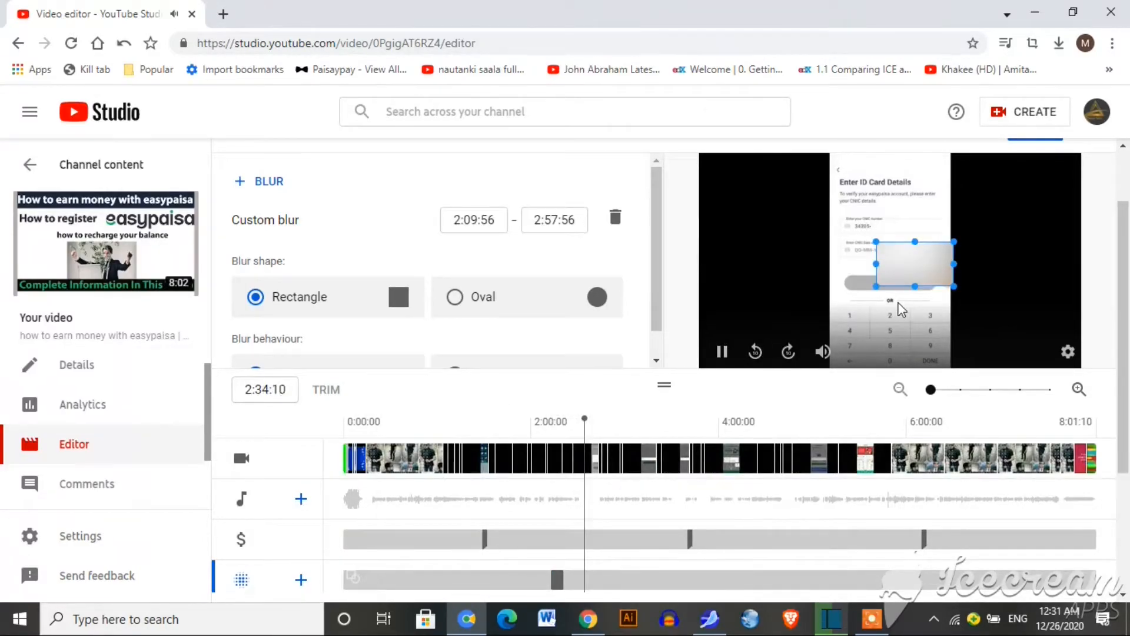
{"action": "left_click", "coordinate": [878, 238]}
- Add a second rectangular custom blur and place it over the number and date fields on the Enter ID Card Details screen
{"action": "scroll", "coordinate": [351, 504], "scroll_direction": "down", "scroll_amount": 3}
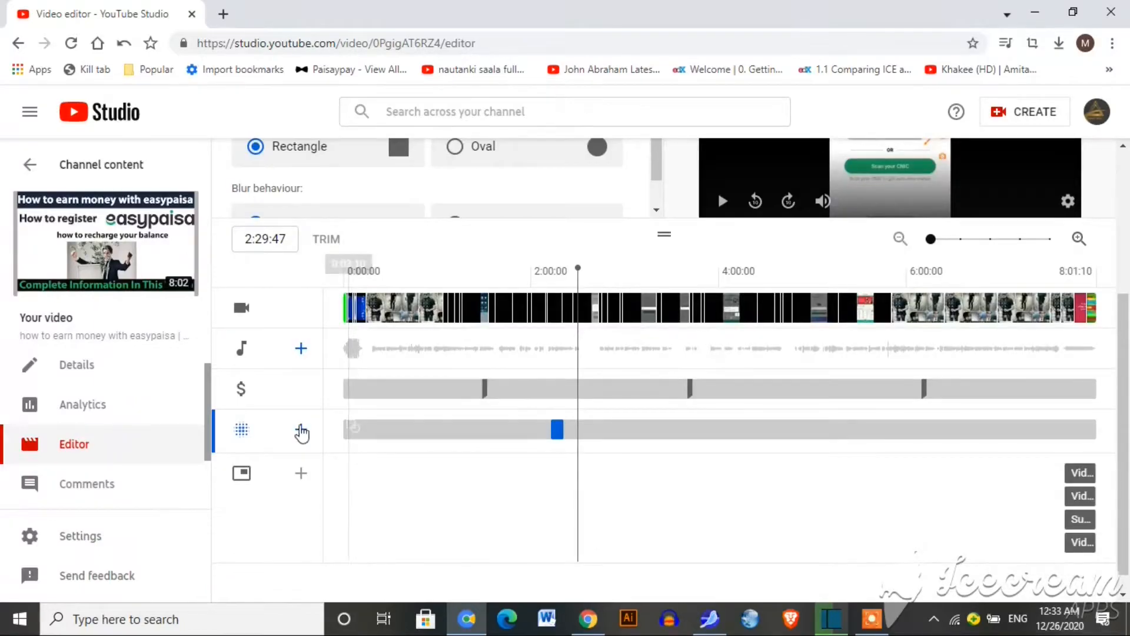
{"action": "left_click", "coordinate": [299, 429]}
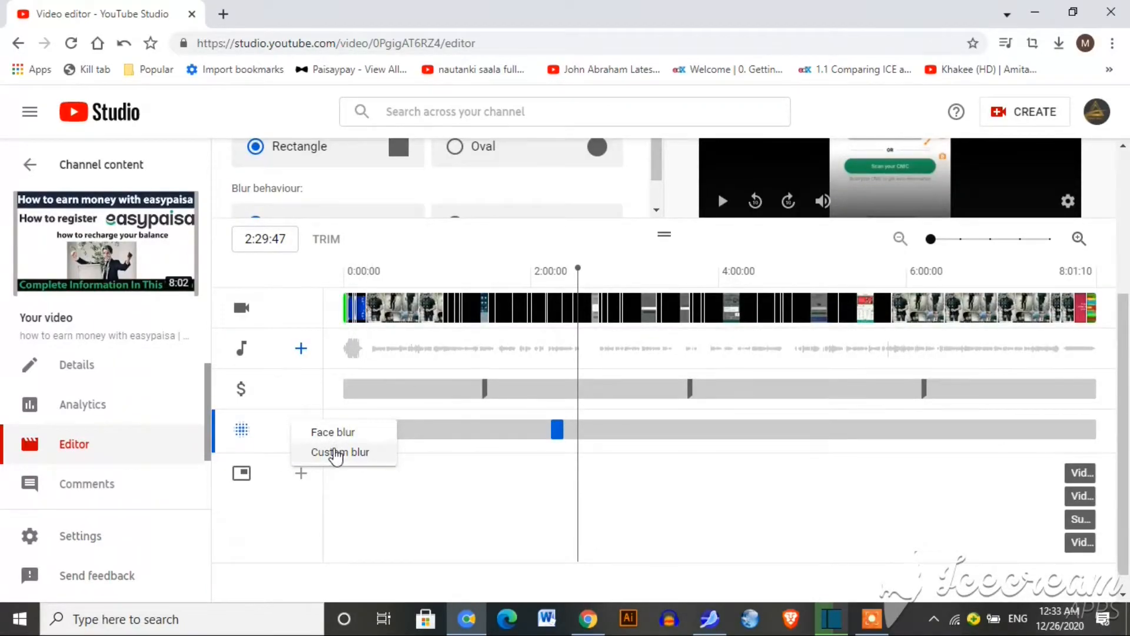
{"action": "left_click", "coordinate": [335, 451]}
{"action": "left_click_drag", "start_coordinate": [908, 276], "coordinate": [876, 224]}
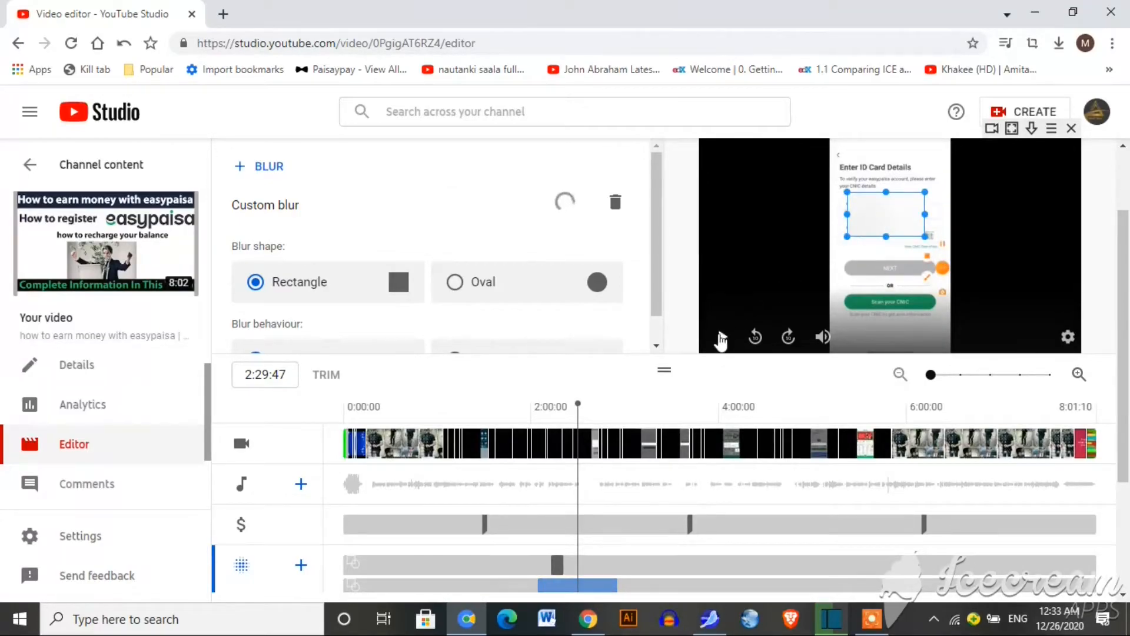
- Play the video, adjust the ID card blur's area, and limit it to the range 2:18:46 to 2:45:32
{"action": "left_click", "coordinate": [721, 337]}
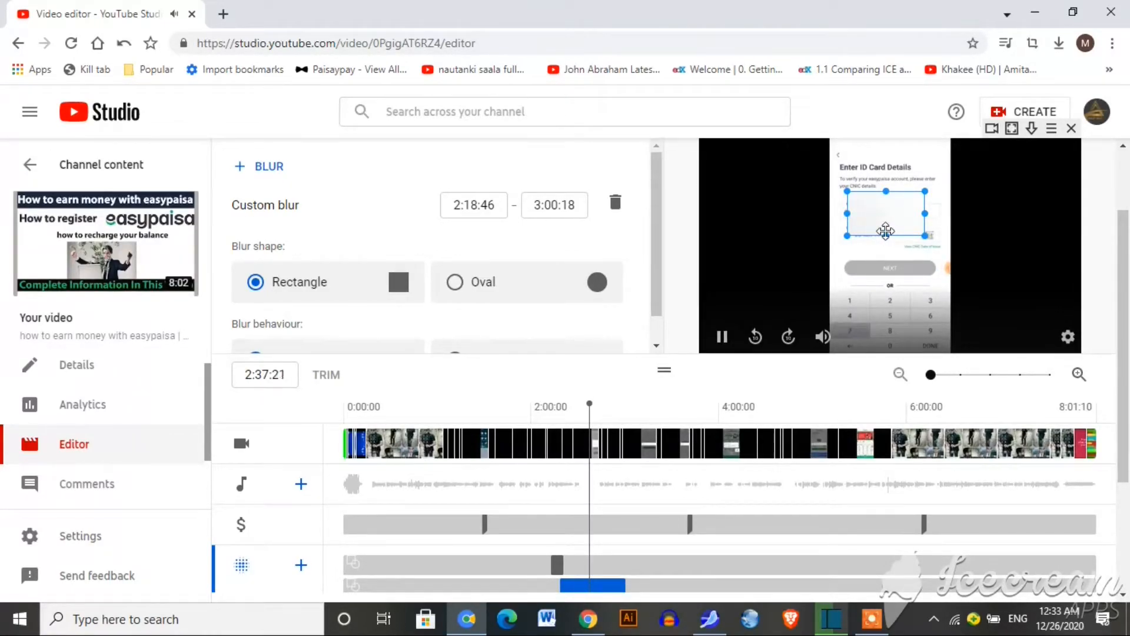
{"action": "left_click_drag", "start_coordinate": [886, 236], "coordinate": [886, 220]}
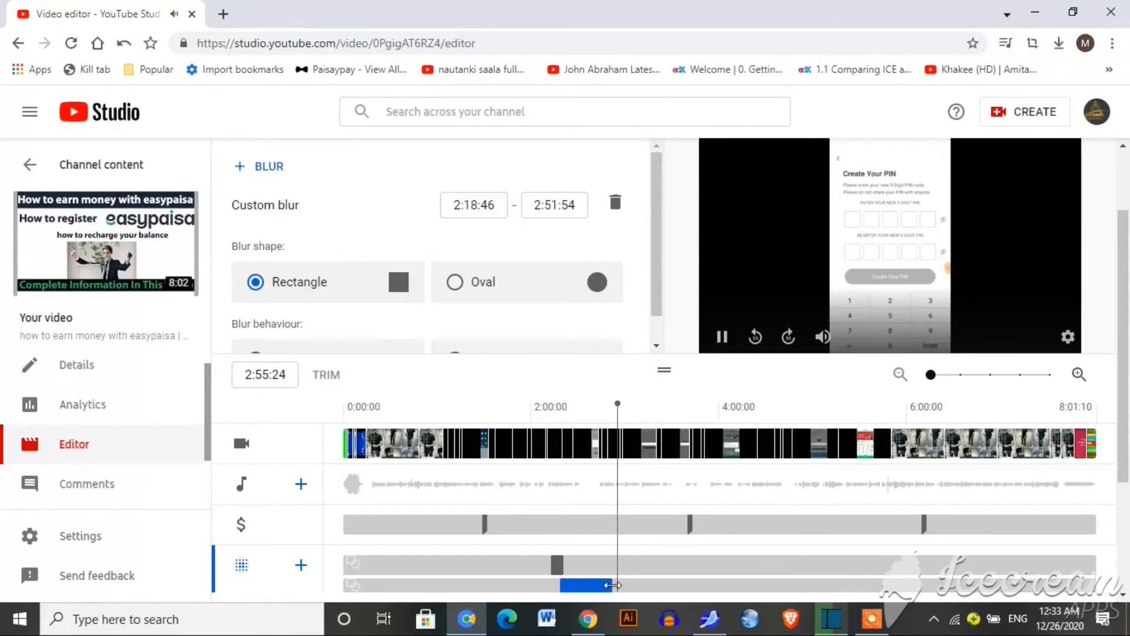
{"action": "left_click_drag", "start_coordinate": [612, 585], "coordinate": [603, 587]}
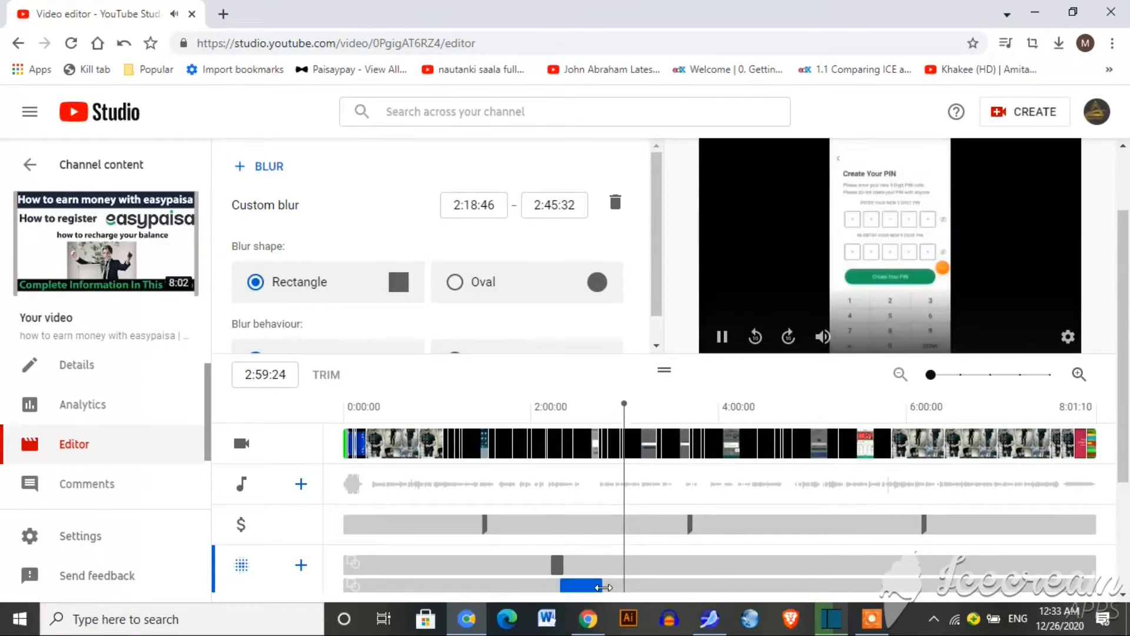
- Save the custom blurs to the easypaisa video and confirm saving the changes
{"action": "left_click_drag", "start_coordinate": [1125, 321], "coordinate": [1126, 428]}
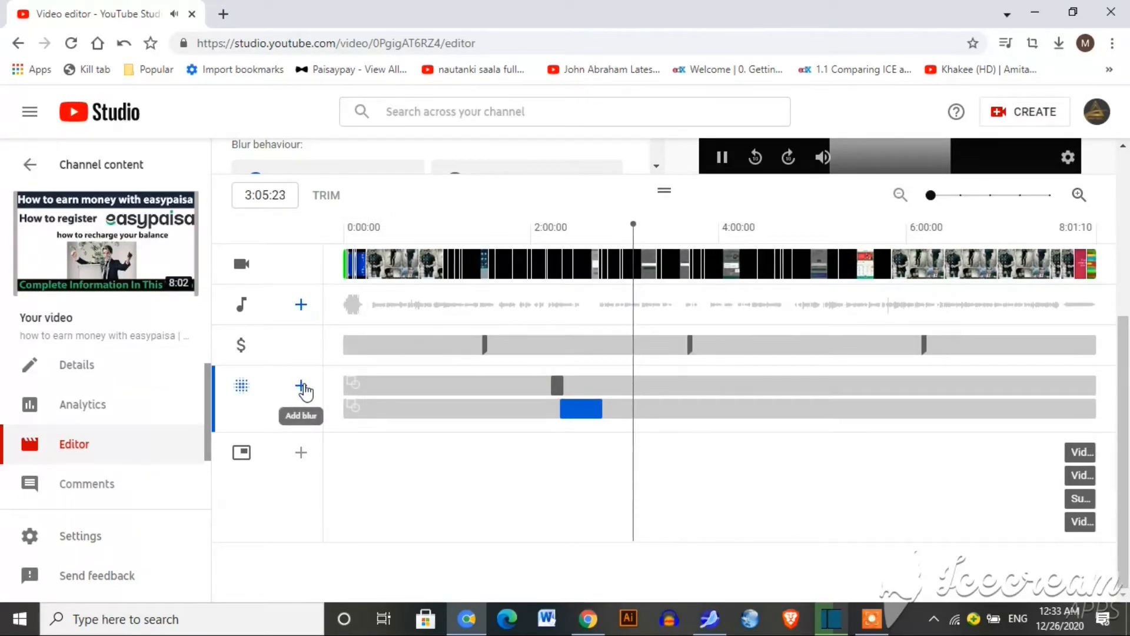
{"action": "left_click_drag", "start_coordinate": [1127, 377], "coordinate": [1129, 227]}
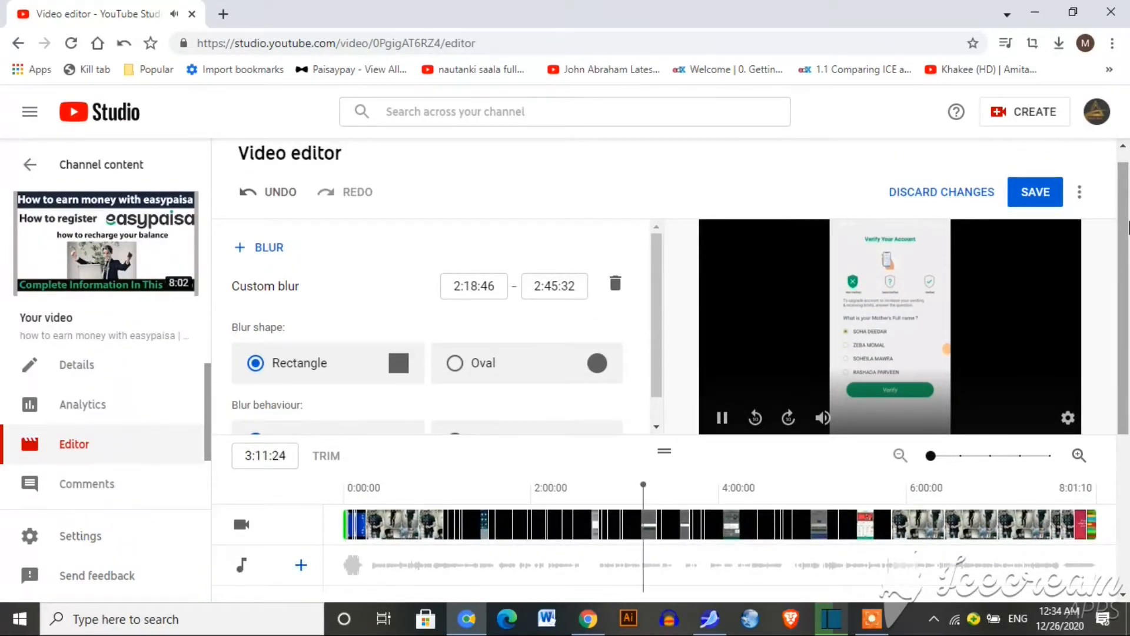
{"action": "mouse_move", "coordinate": [1128, 229]}
{"action": "left_mouse_down"}
{"action": "mouse_move", "coordinate": [1129, 332]}
{"action": "mouse_move", "coordinate": [1129, 240]}
{"action": "left_mouse_up"}
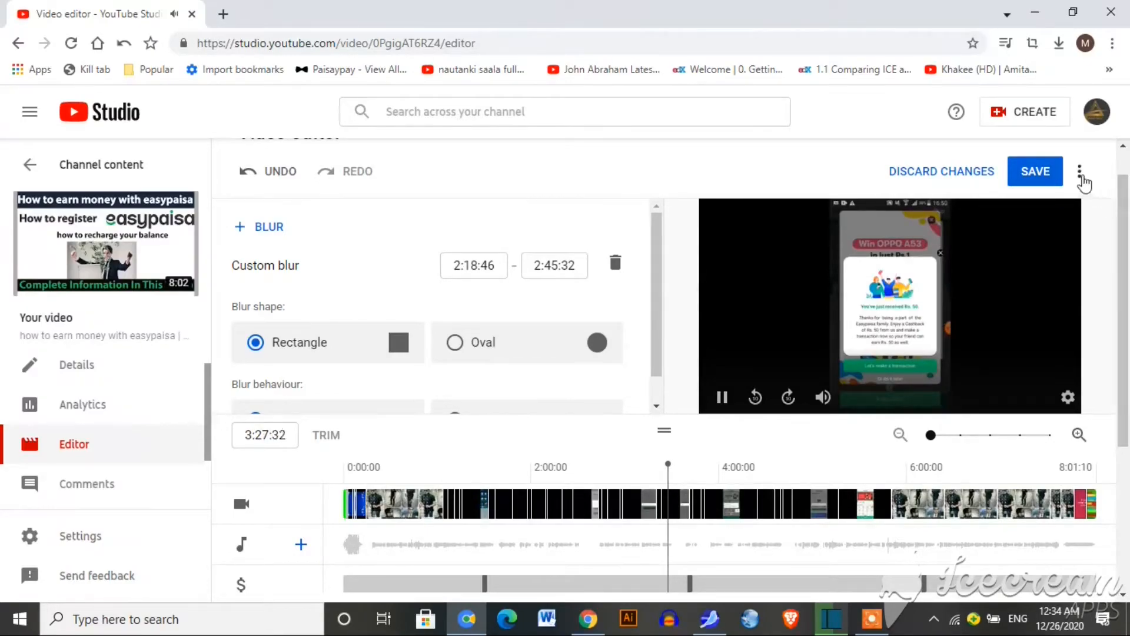
{"action": "left_click", "coordinate": [1032, 173]}
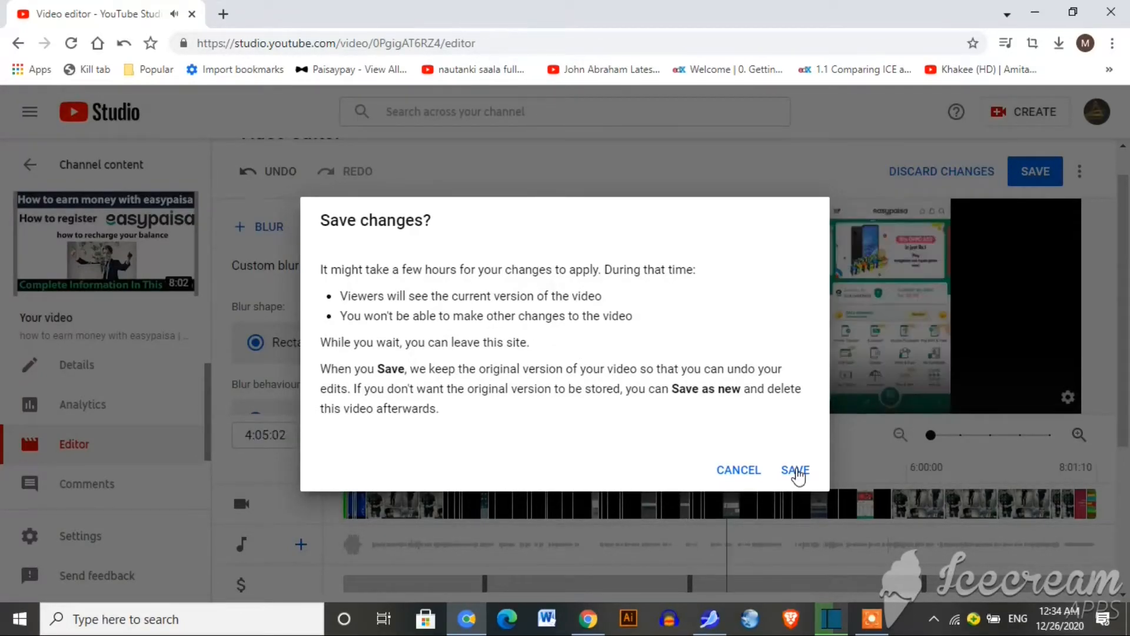
{"action": "left_click", "coordinate": [796, 470]}
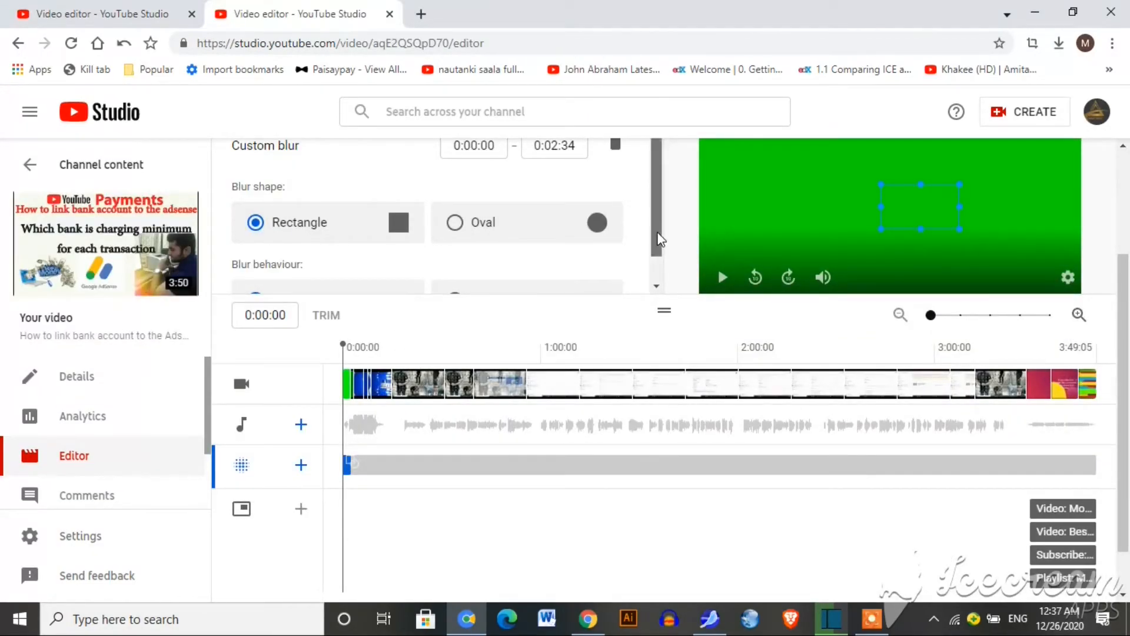
- Set the AdSense bank account video's custom blur to an Oval shape with Fix blur position, and minimise the browser window
{"action": "left_click", "coordinate": [453, 223]}
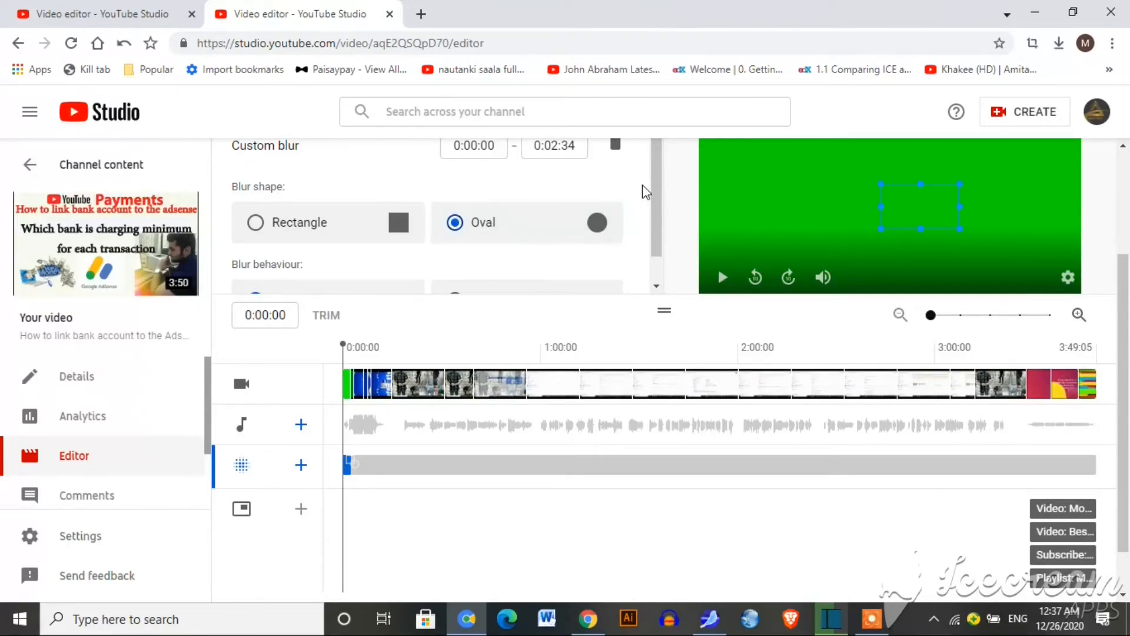
{"action": "left_click_drag", "start_coordinate": [655, 184], "coordinate": [660, 242]}
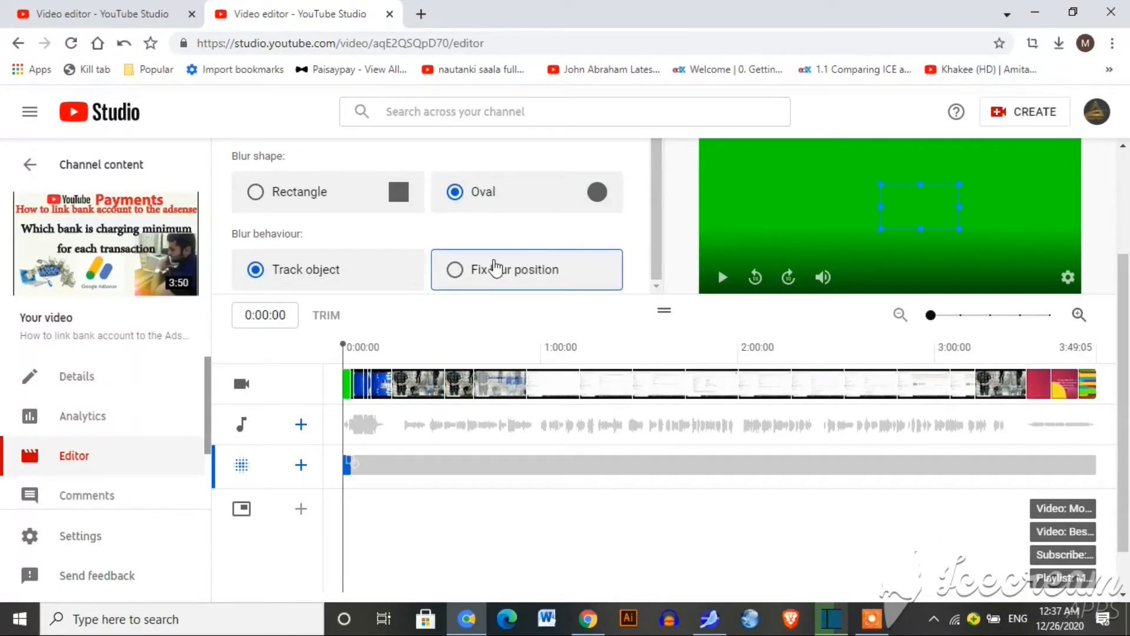
{"action": "left_click", "coordinate": [455, 269]}
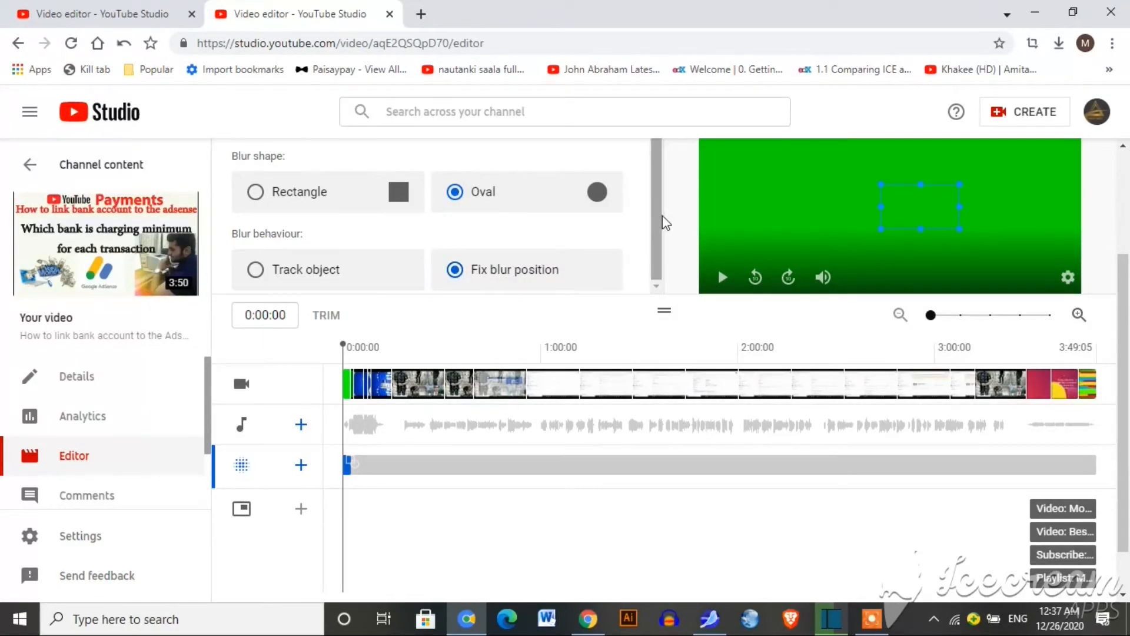
{"action": "scroll", "coordinate": [663, 213], "scroll_direction": "up", "scroll_amount": 1}
{"action": "scroll", "coordinate": [664, 209], "scroll_direction": "up", "scroll_amount": 1}
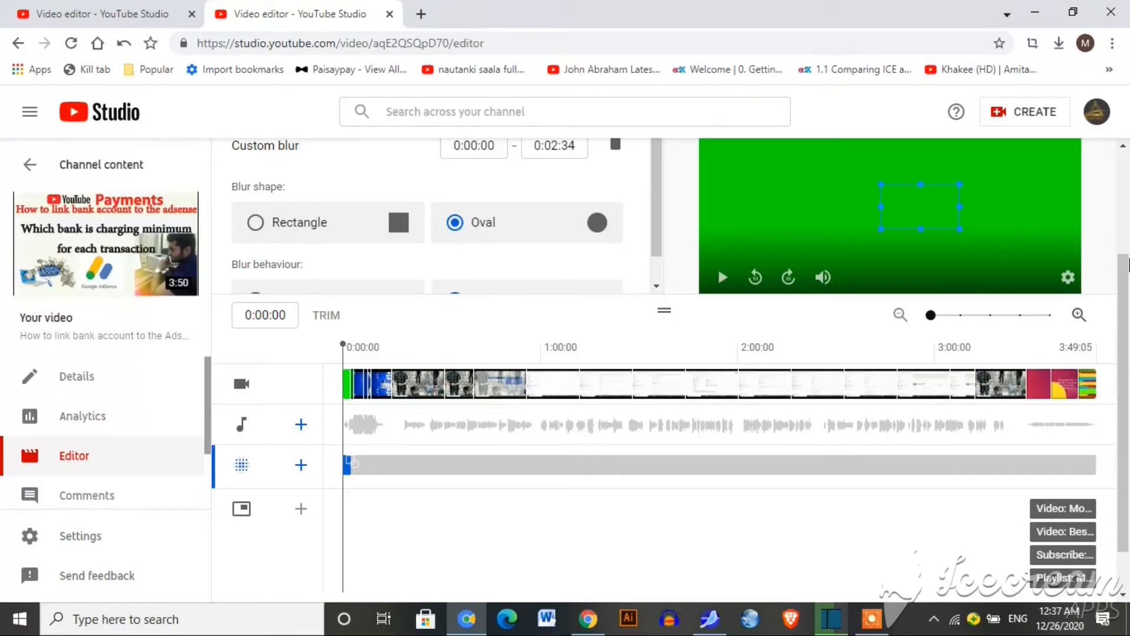
{"action": "left_click_drag", "start_coordinate": [1129, 293], "coordinate": [1128, 361]}
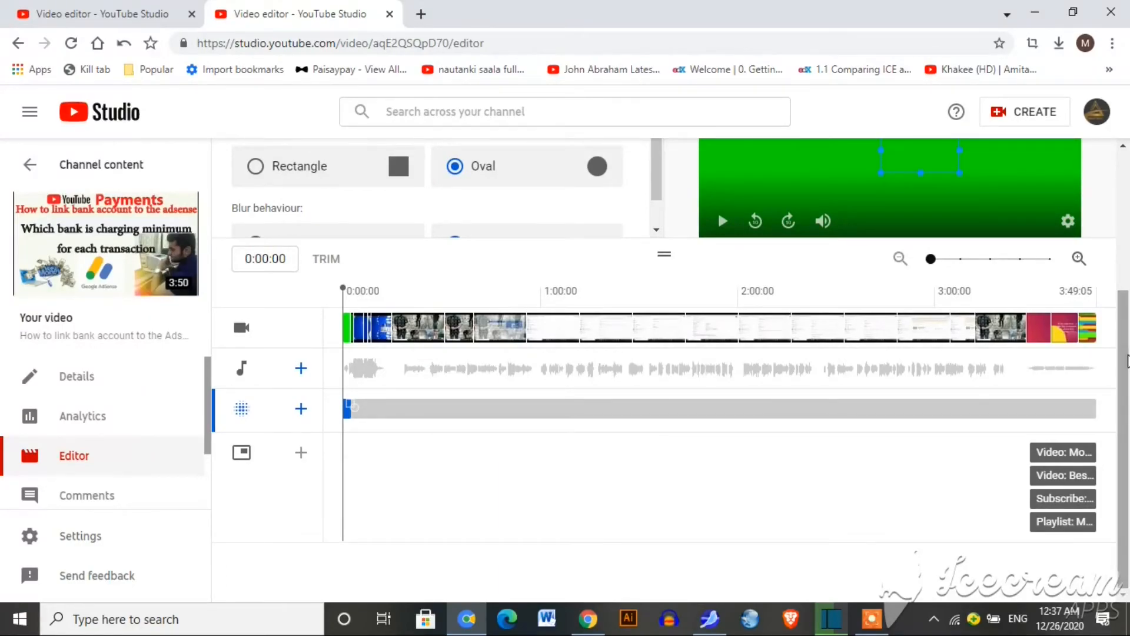
{"action": "left_click", "coordinate": [1038, 11]}
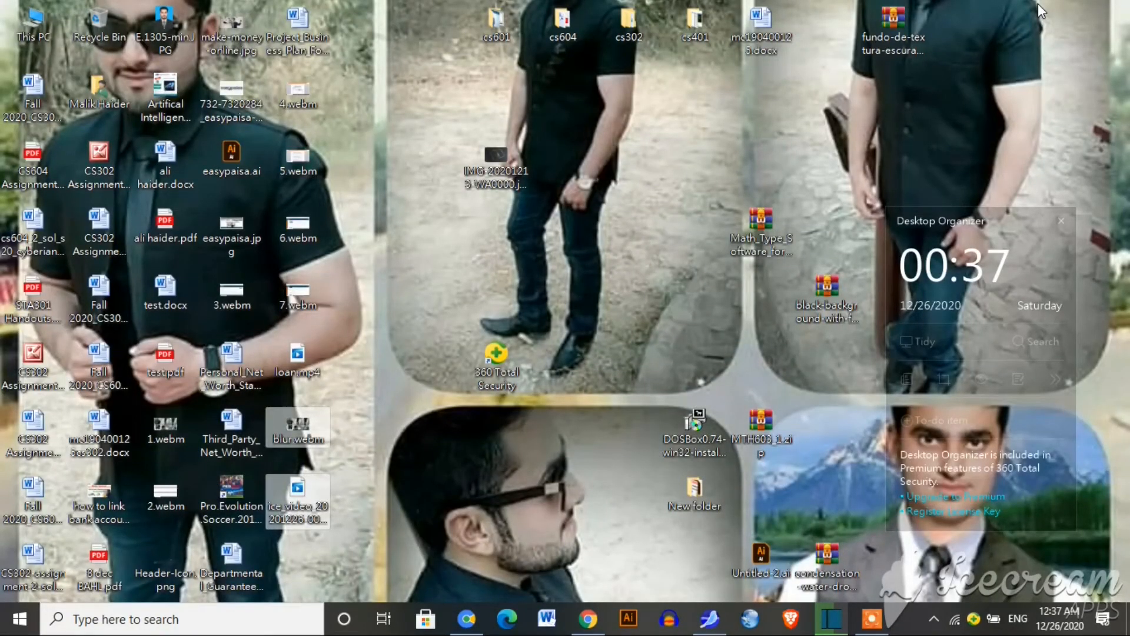